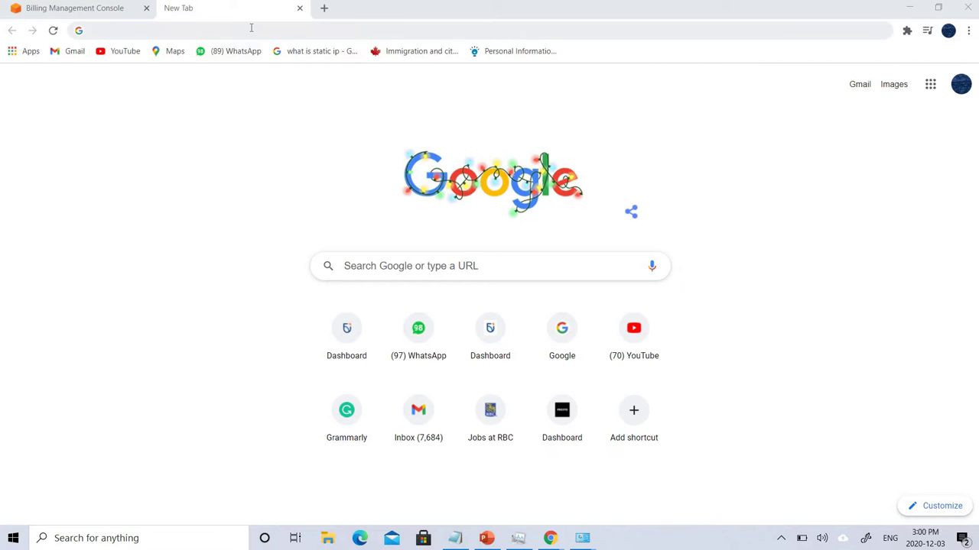
# Search Google for "aws login" in the new browser tab.
pyautogui.click(249, 30)
pyautogui.write('archive.ics.uci.edu/ml/datasets/Auto+MPG')
pyautogui.write('aws')
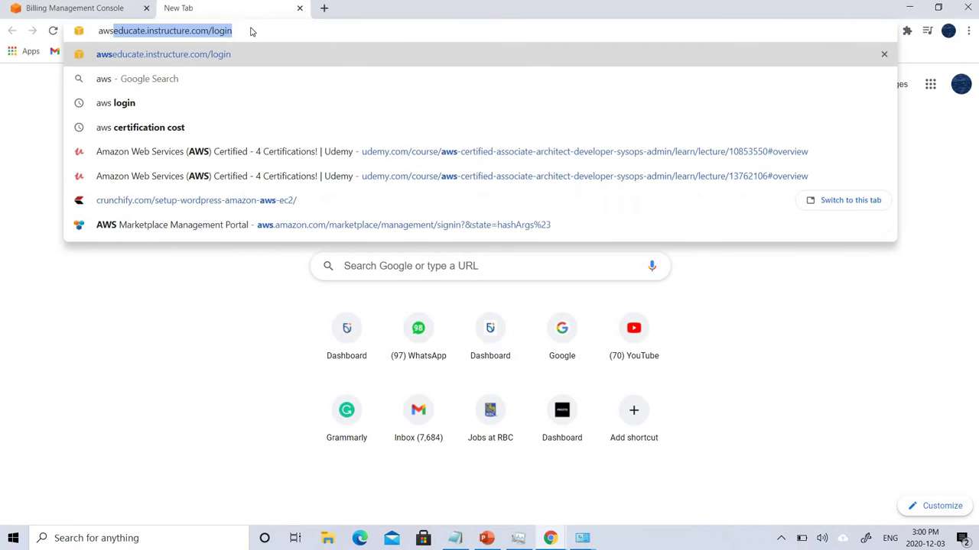
pyautogui.write(' login')
pyautogui.press('Return')
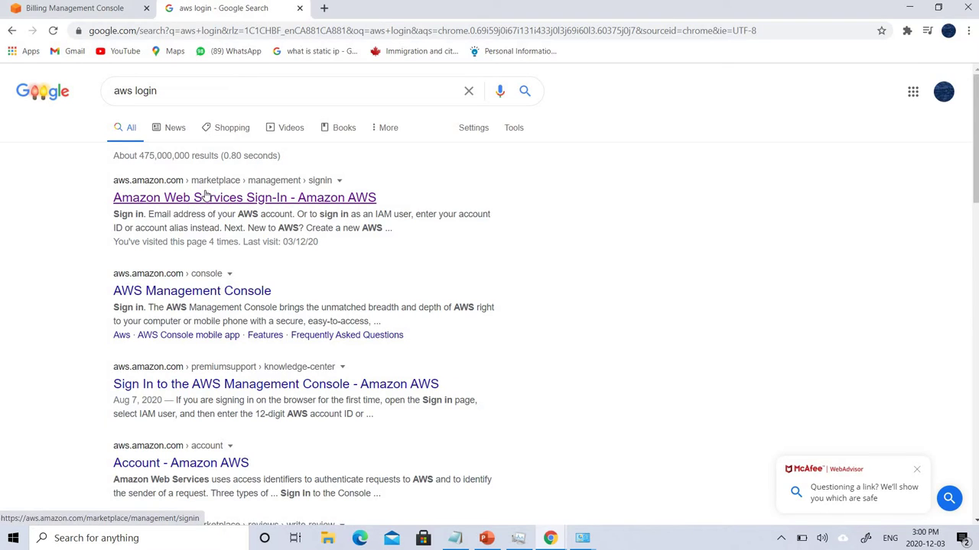
# Open the Amazon Web Services Sign-In result and go from the Marketplace account options to the AWS Console.
pyautogui.click(205, 197)
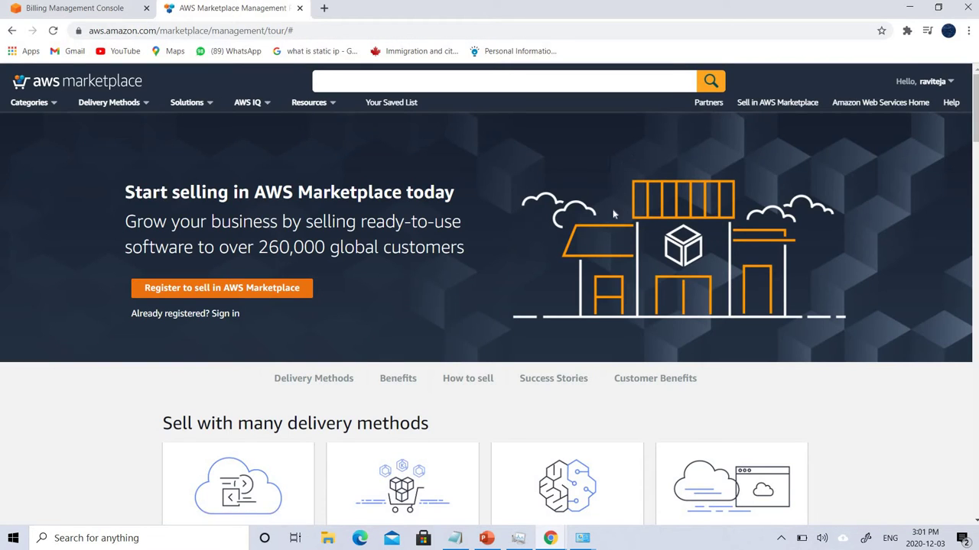
pyautogui.moveTo(923, 81)
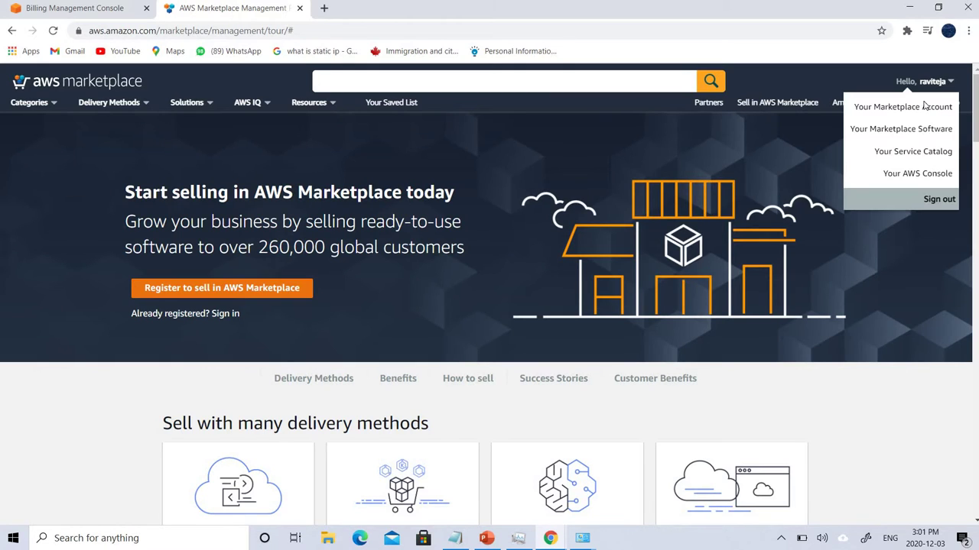
pyautogui.click(912, 175)
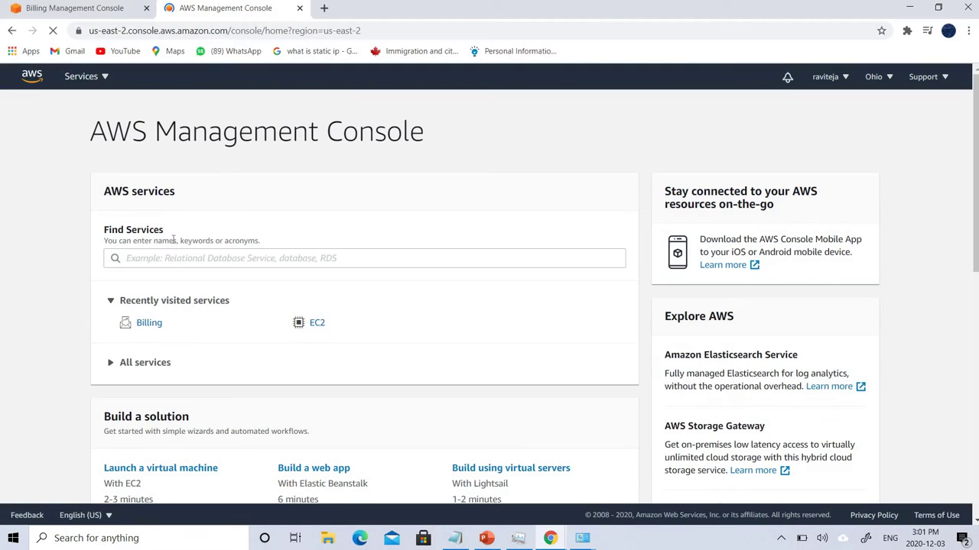
# Open the EC2 service under Compute and show its Instances list.
pyautogui.click(162, 257)
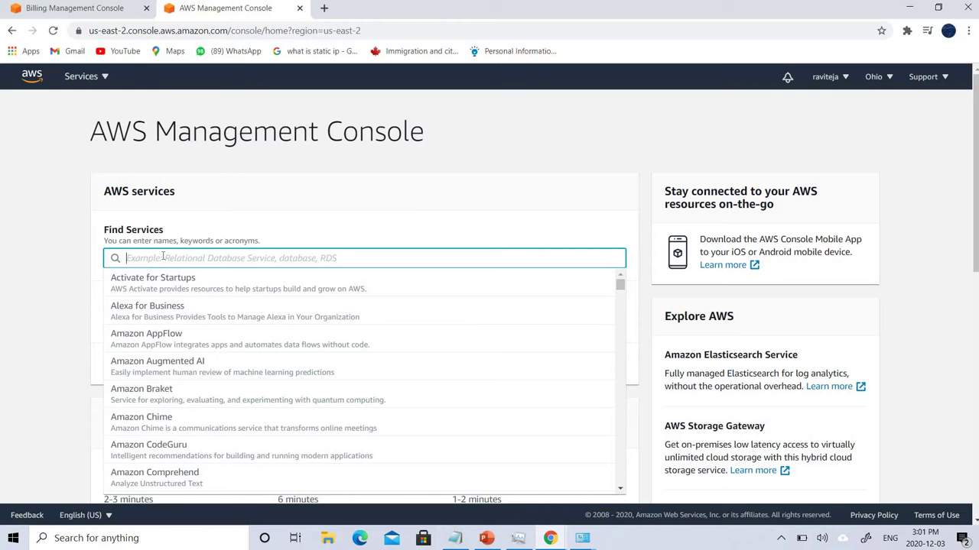
pyautogui.write('Ec')
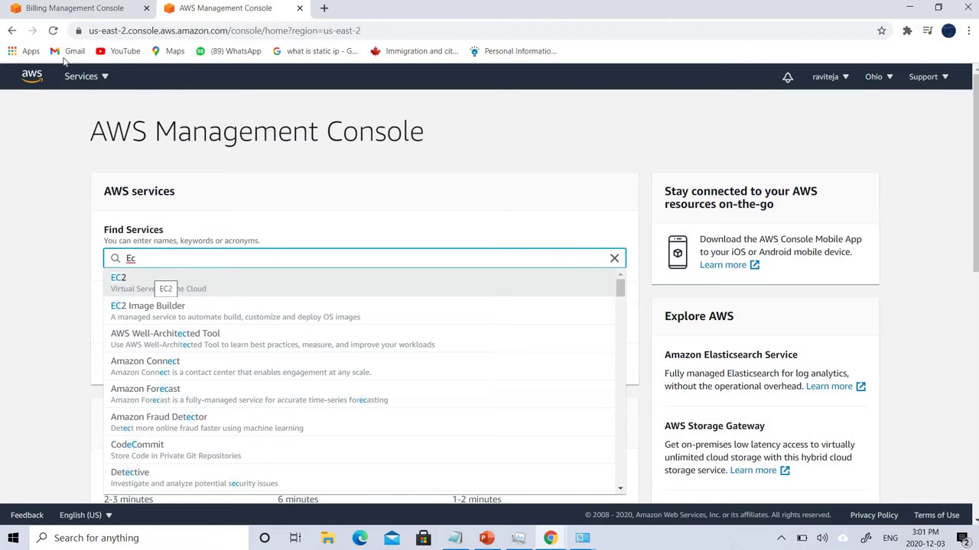
pyautogui.click(80, 77)
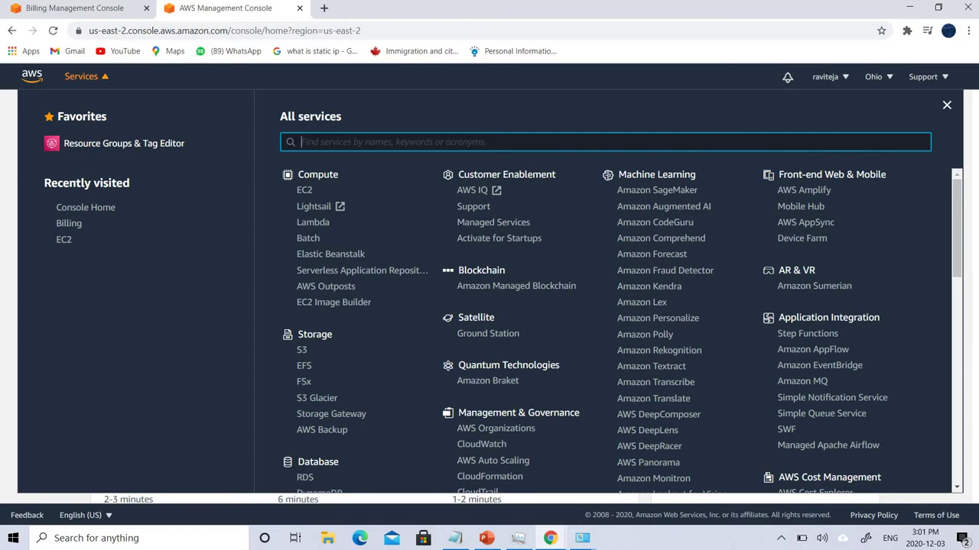
pyautogui.click(304, 190)
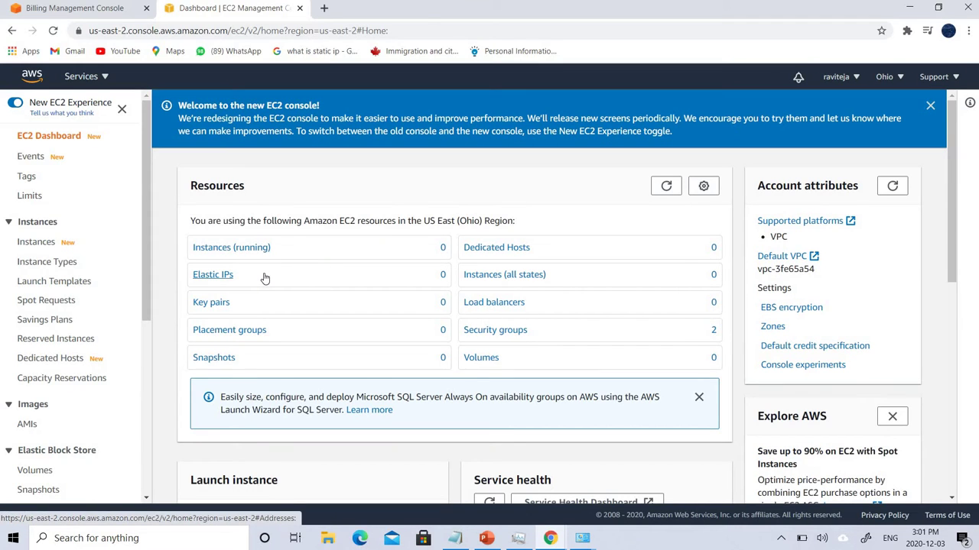
pyautogui.click(25, 244)
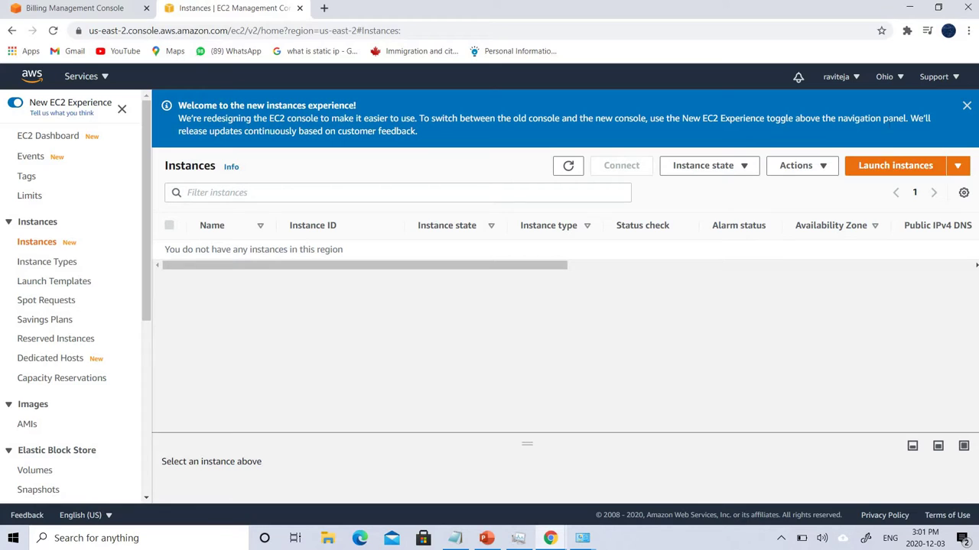
# Start launching a new instance and show the AWS Marketplace machine images.
pyautogui.click(924, 169)
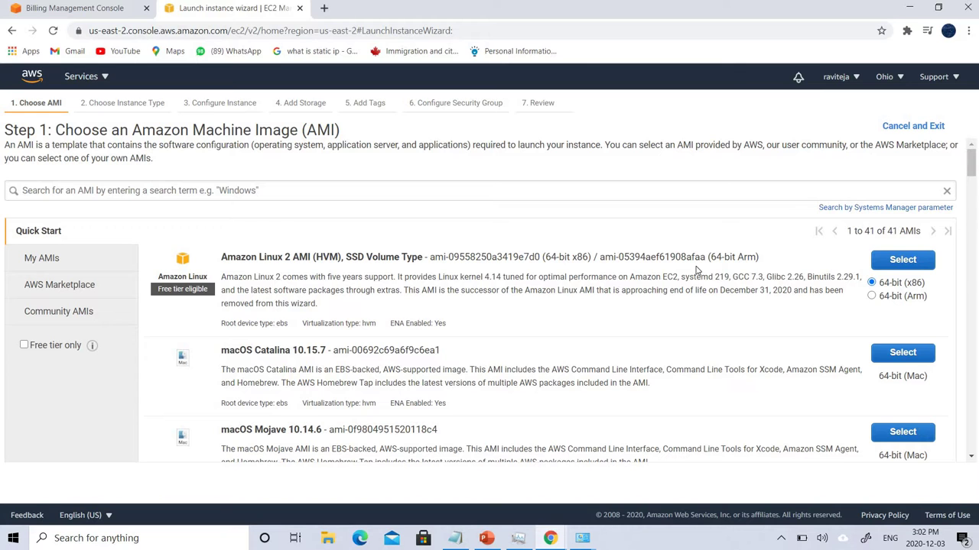
pyautogui.scroll(-3, 697, 270)
pyautogui.scroll(3, 670, 278)
pyautogui.click(84, 287)
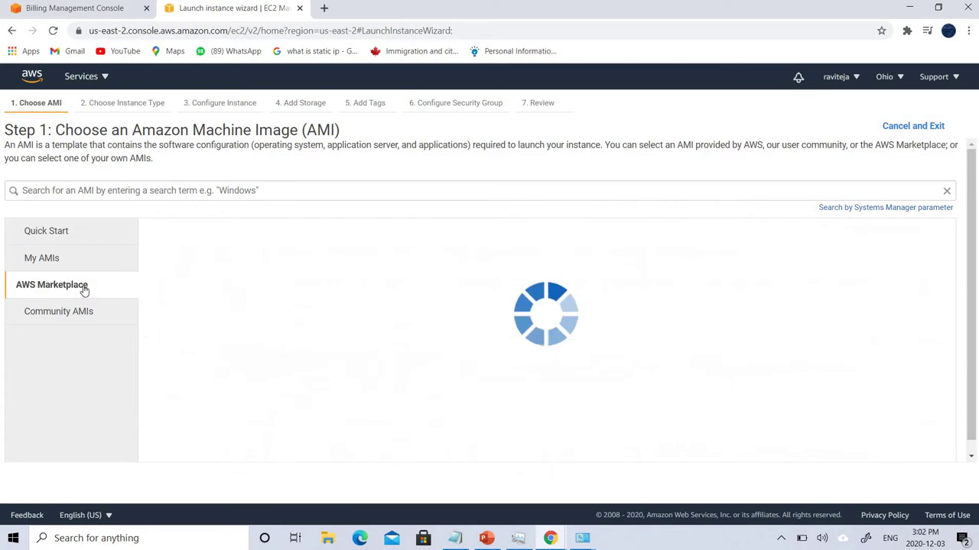
# Search the marketplace images for "wordpress" and choose WordPress Certified by Bitnami and Automattic, accepting its pricing details.
pyautogui.click(245, 191)
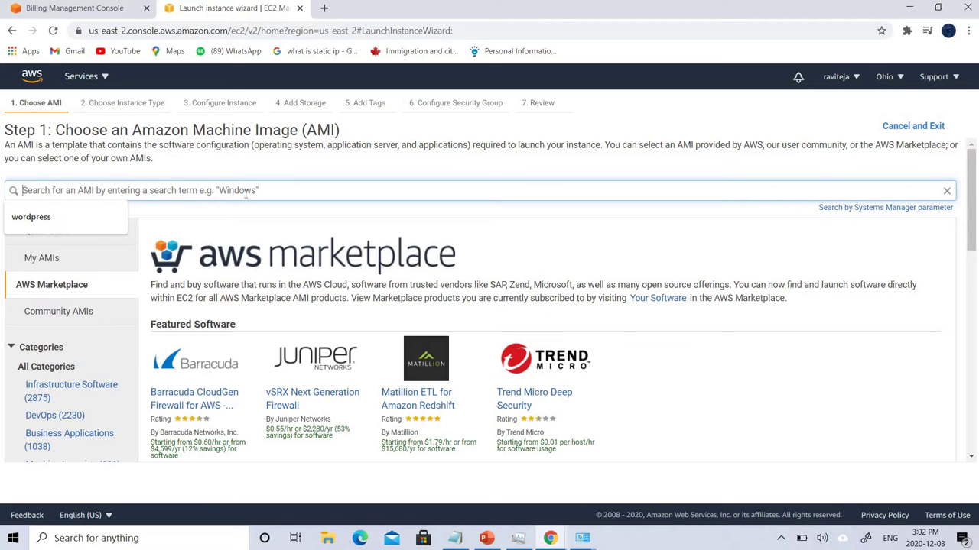
pyautogui.write('window')
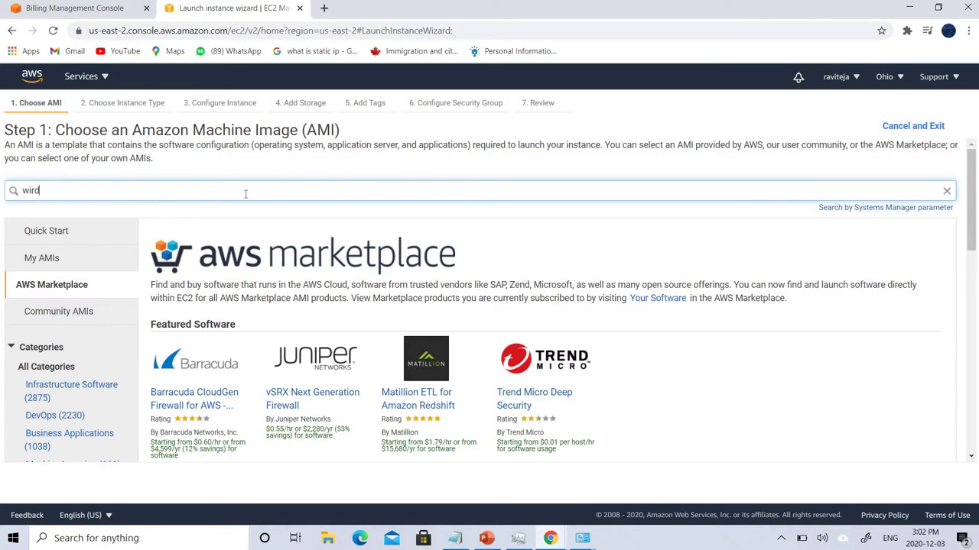
pyautogui.press('BackSpace')
pyautogui.press('BackSpace')
pyautogui.press('BackSpace')
pyautogui.press('BackSpace')
pyautogui.press('BackSpace')
pyautogui.write('ord')
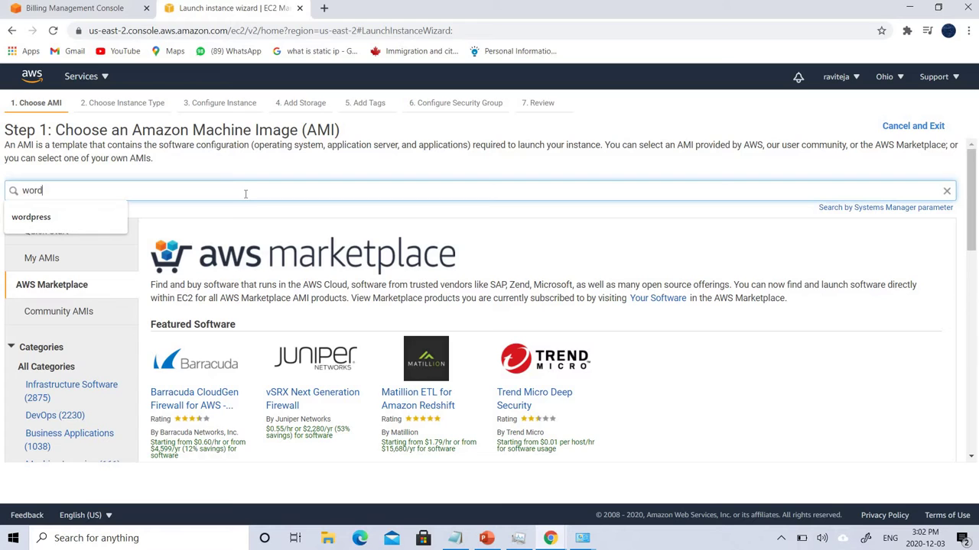
pyautogui.write('press')
pyautogui.press('Return')
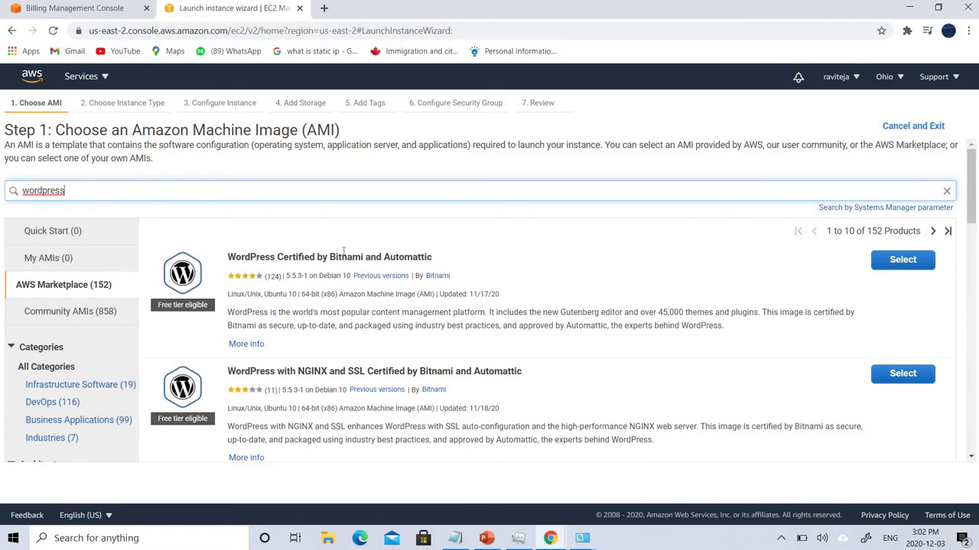
pyautogui.click(904, 267)
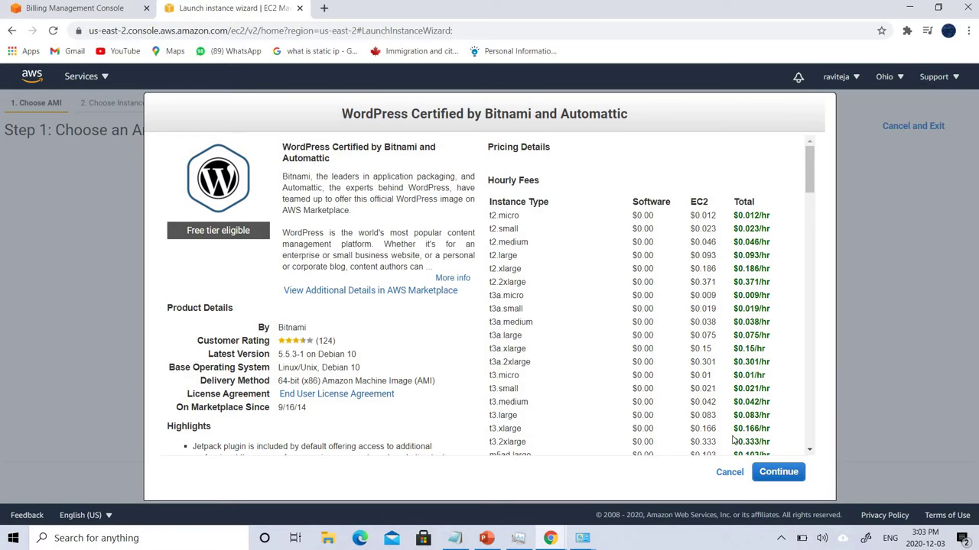
pyautogui.click(785, 474)
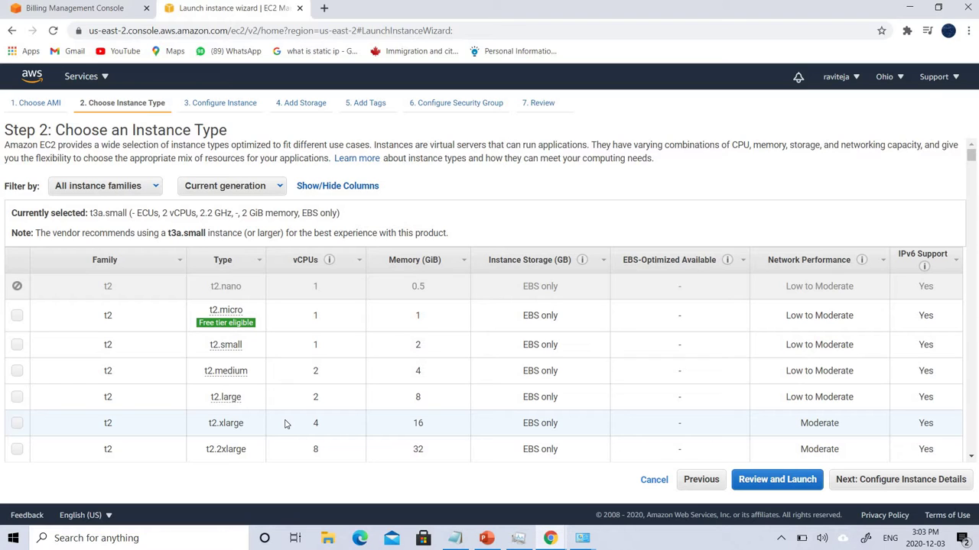
# Choose the free-tier t2.micro instance type and set Auto-assign Public IP to Enable in the instance details.
pyautogui.click(18, 316)
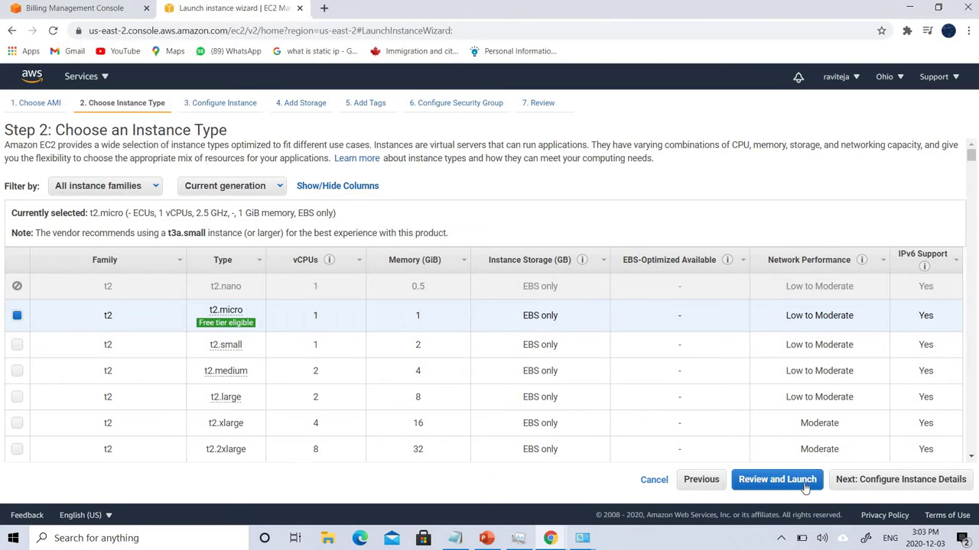
pyautogui.click(877, 480)
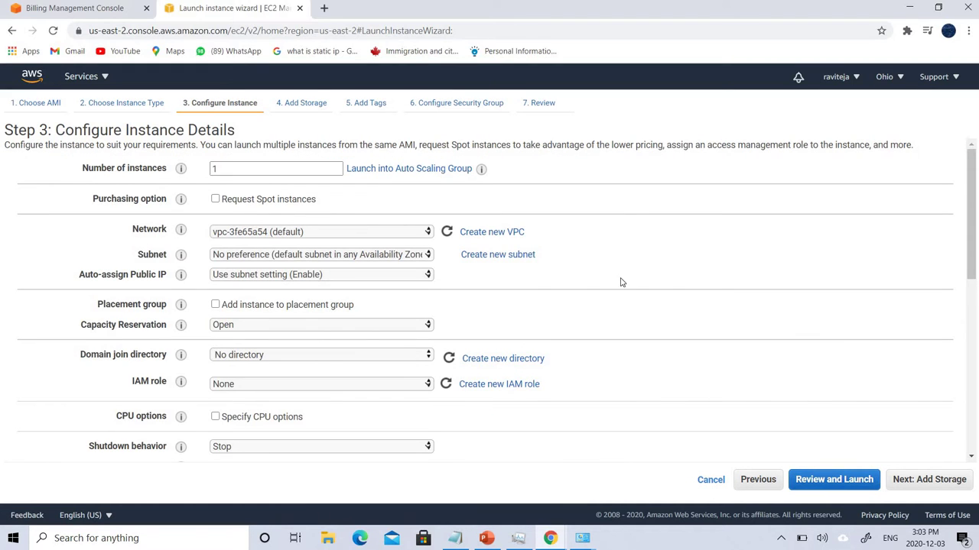
pyautogui.click(372, 279)
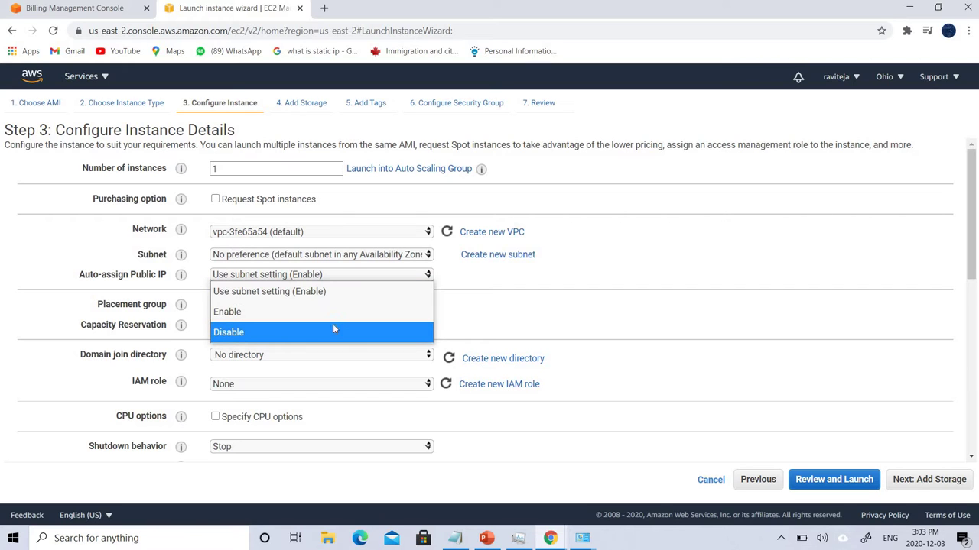
pyautogui.click(343, 313)
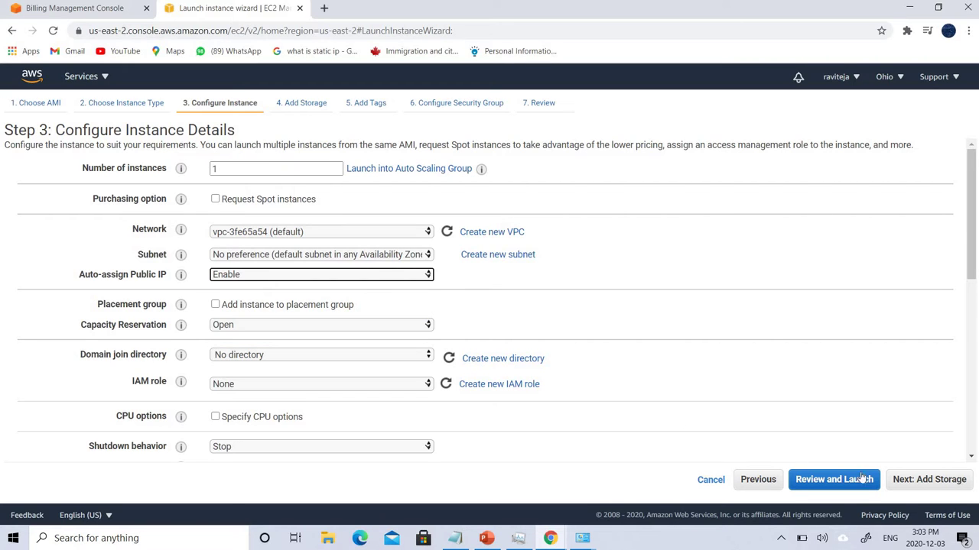
pyautogui.click(921, 482)
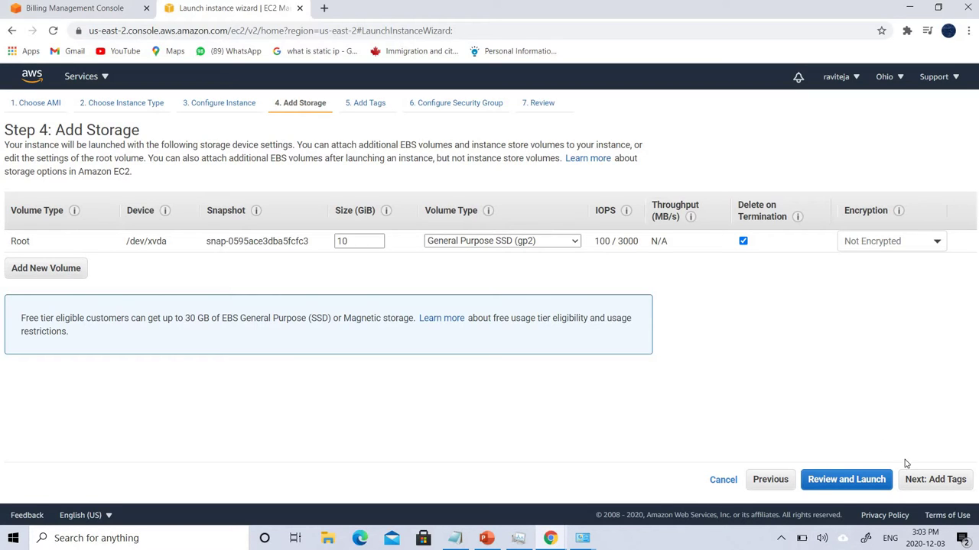
# Accept the default storage and add a Name tag with the person's first name as its value.
pyautogui.click(933, 482)
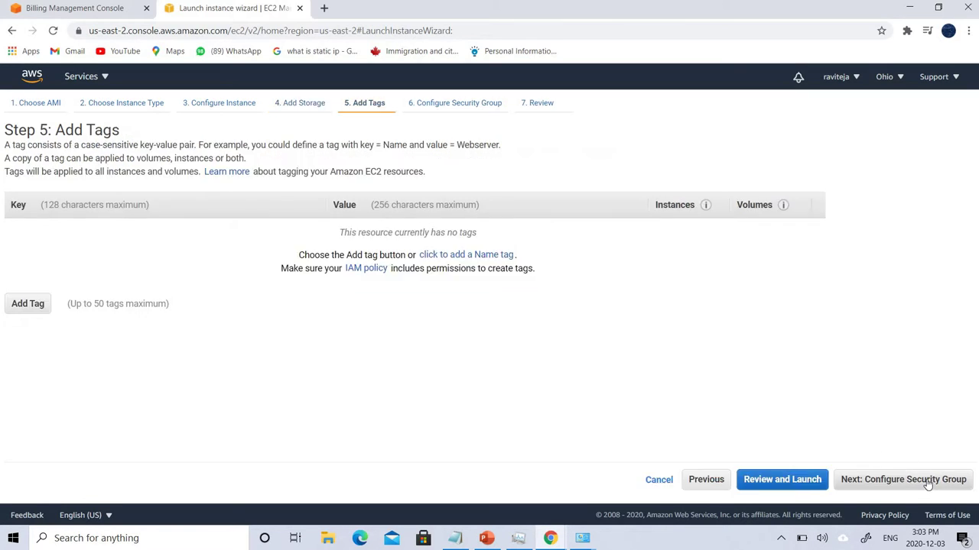
pyautogui.click(453, 261)
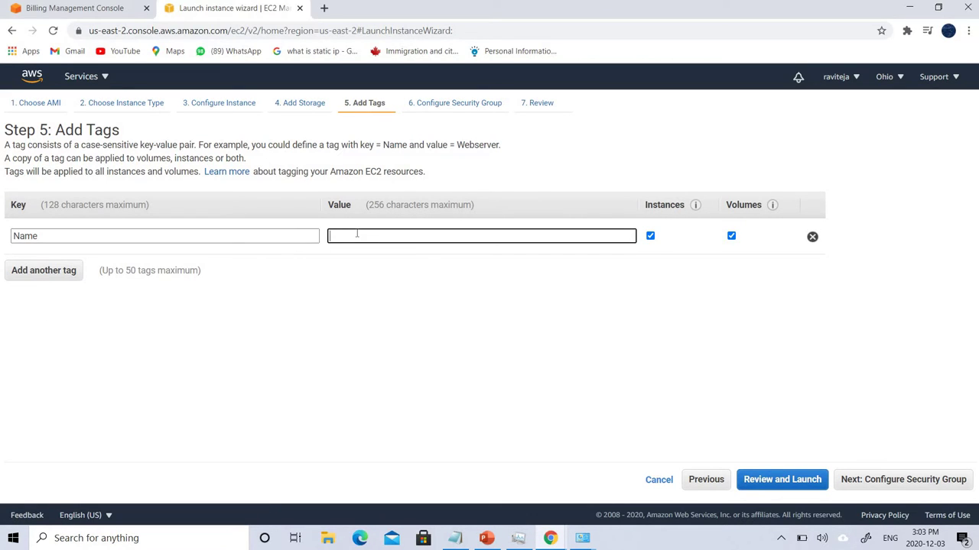
pyautogui.write('ravi')
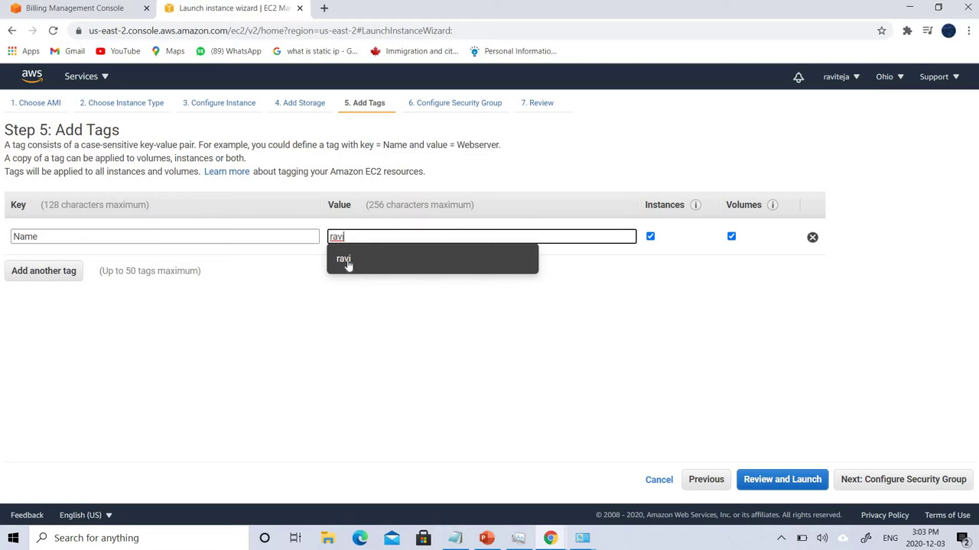
pyautogui.click(524, 326)
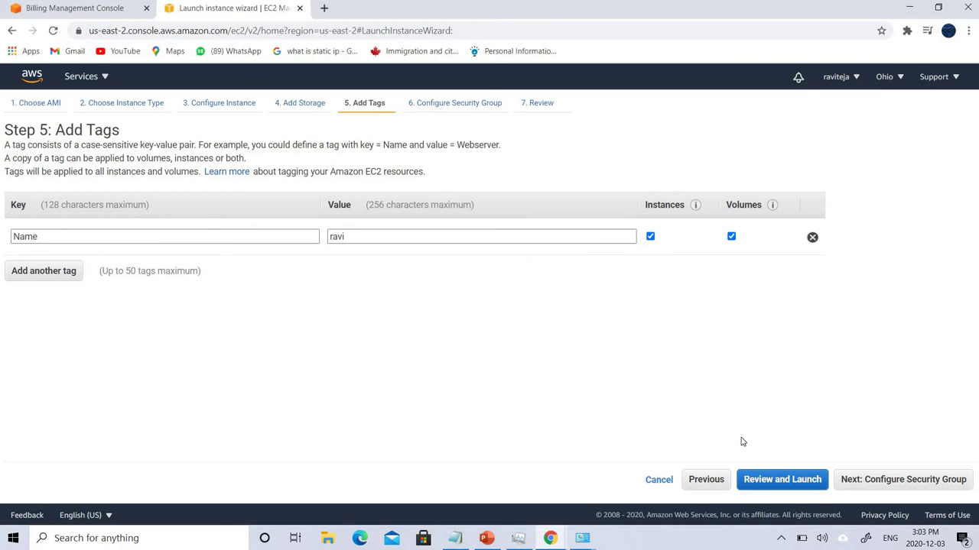
pyautogui.click(881, 479)
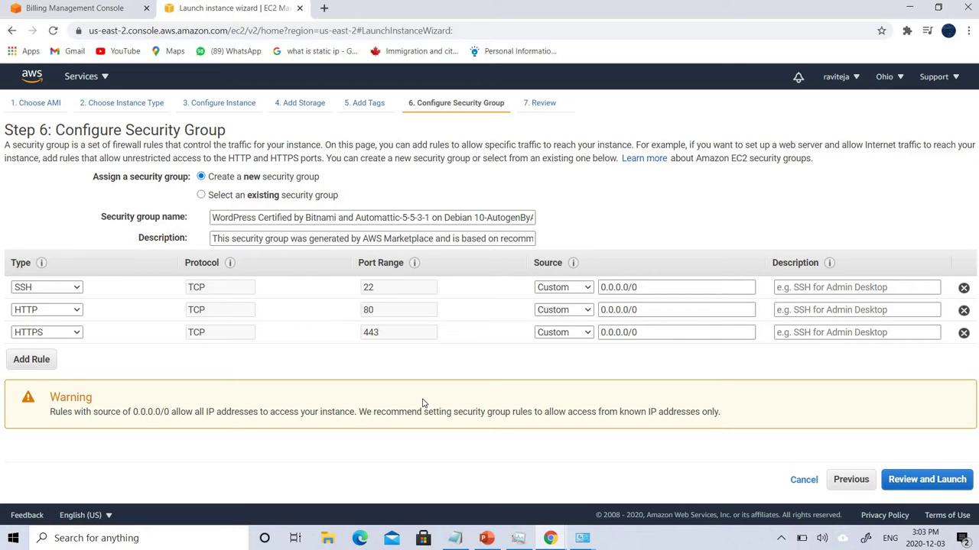
# Accept the suggested security group rules and review the launch summary, expanding the storage, instance details and tags sections.
pyautogui.click(915, 482)
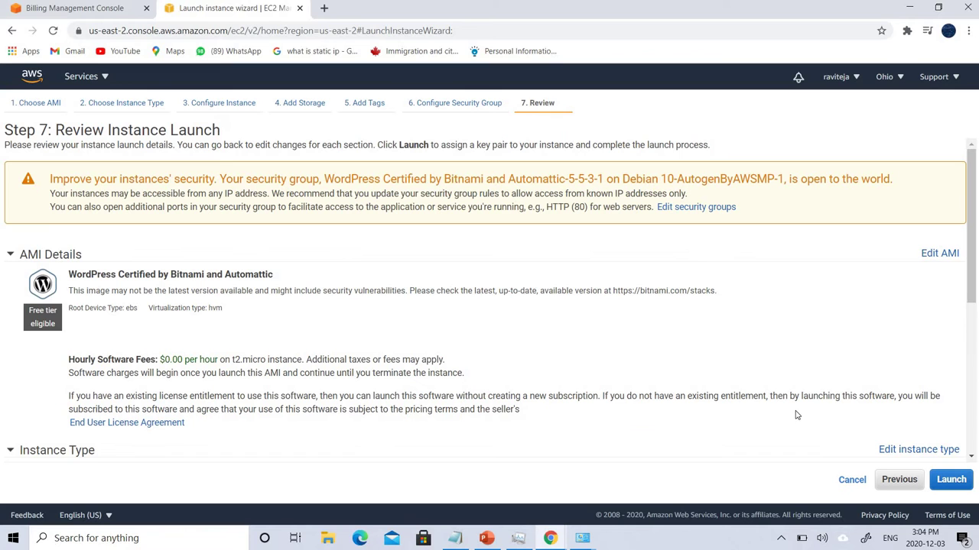
pyautogui.scroll(-3, 597, 408)
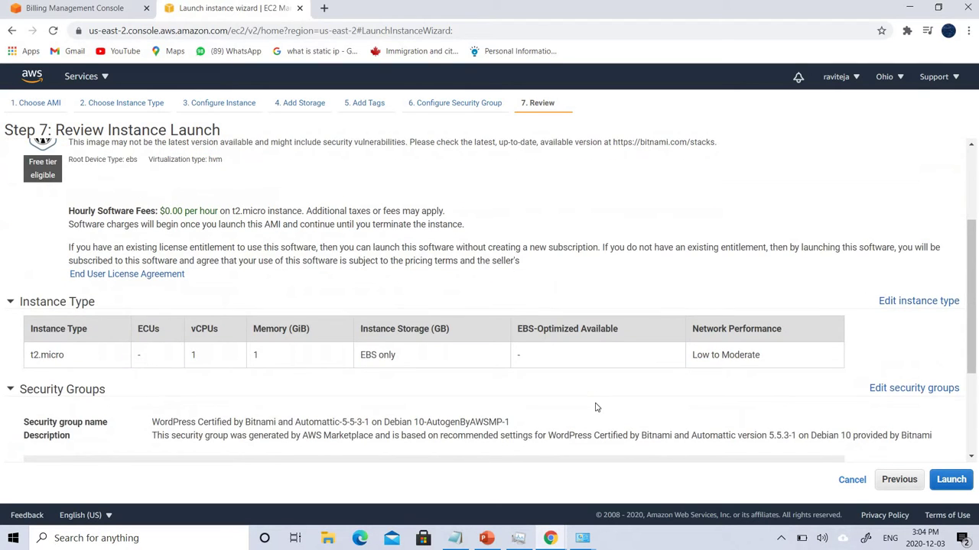
pyautogui.scroll(-1, 597, 408)
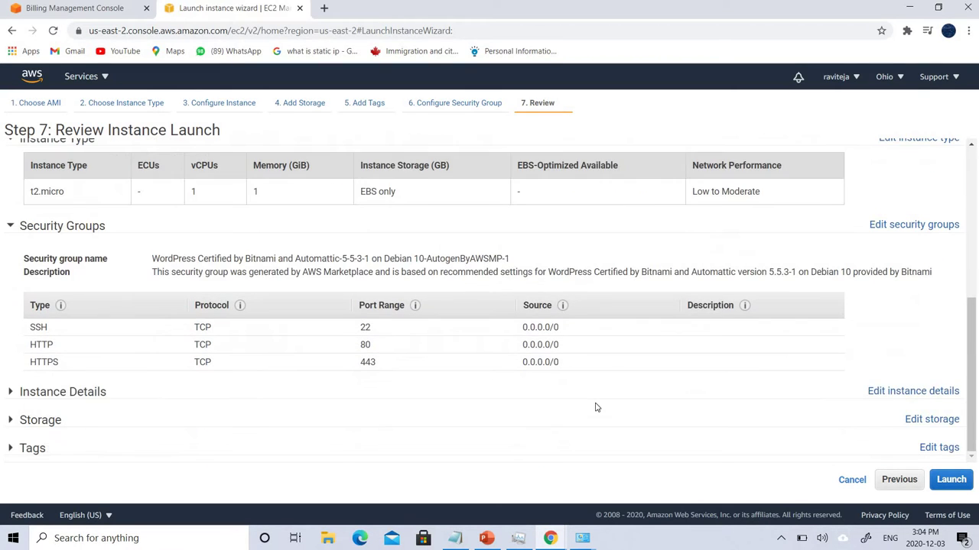
pyautogui.click(16, 423)
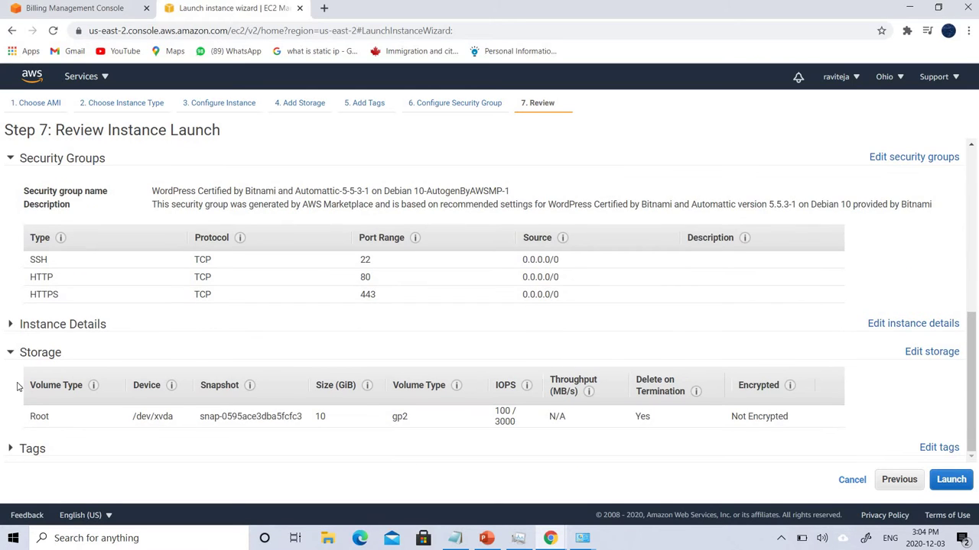
pyautogui.click(40, 324)
pyautogui.scroll(-5, 40, 329)
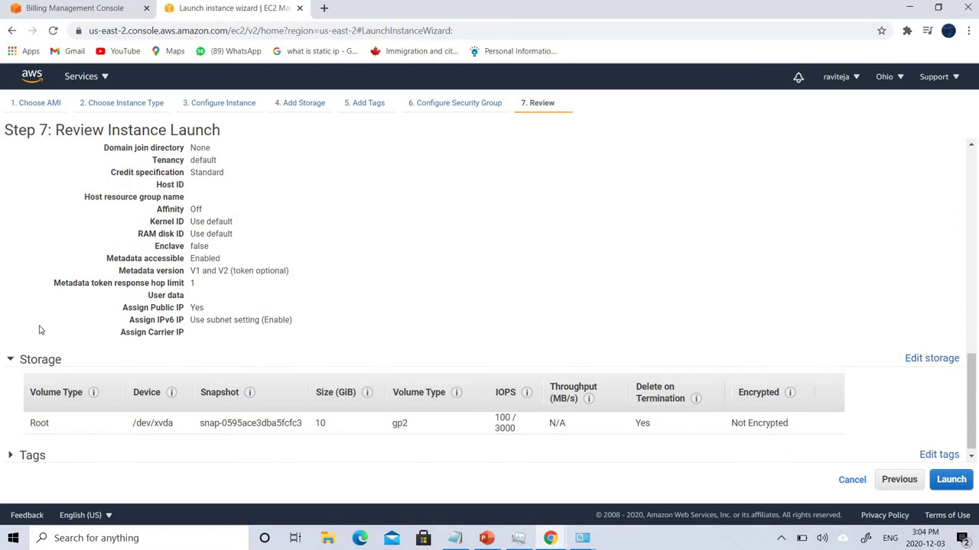
pyautogui.scroll(-1, 30, 367)
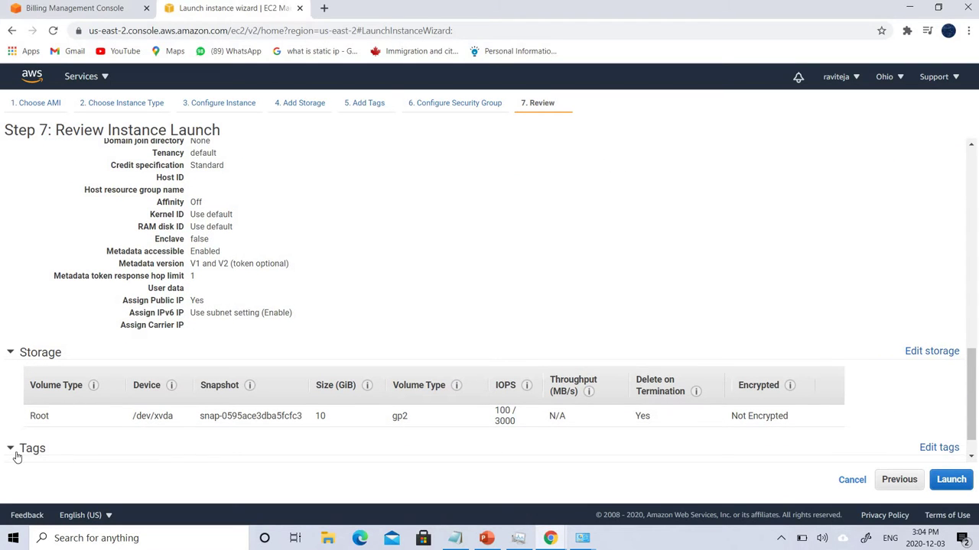
pyautogui.click(16, 456)
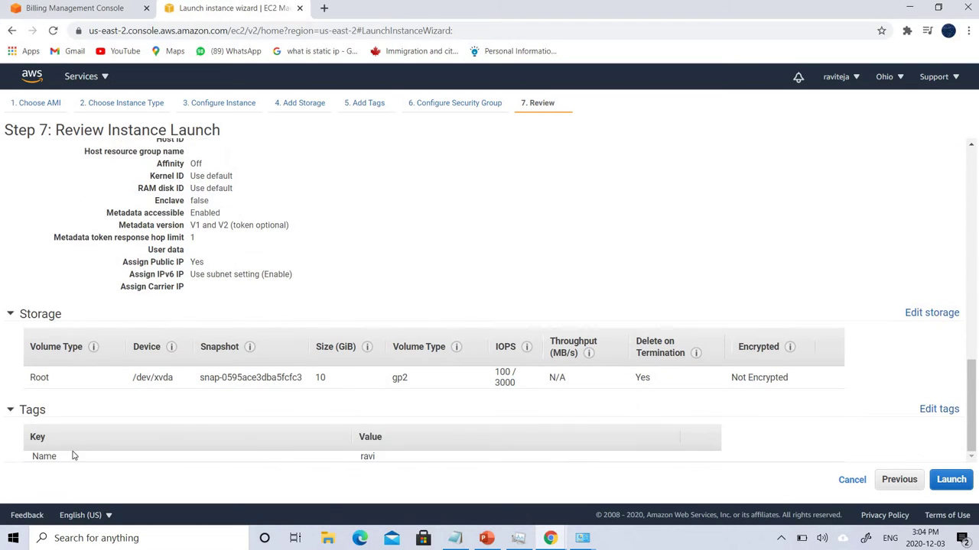
# Launch the instance with the Proceed without a key pair option, acknowledging that connecting requires the password built into the AMI.
pyautogui.click(936, 479)
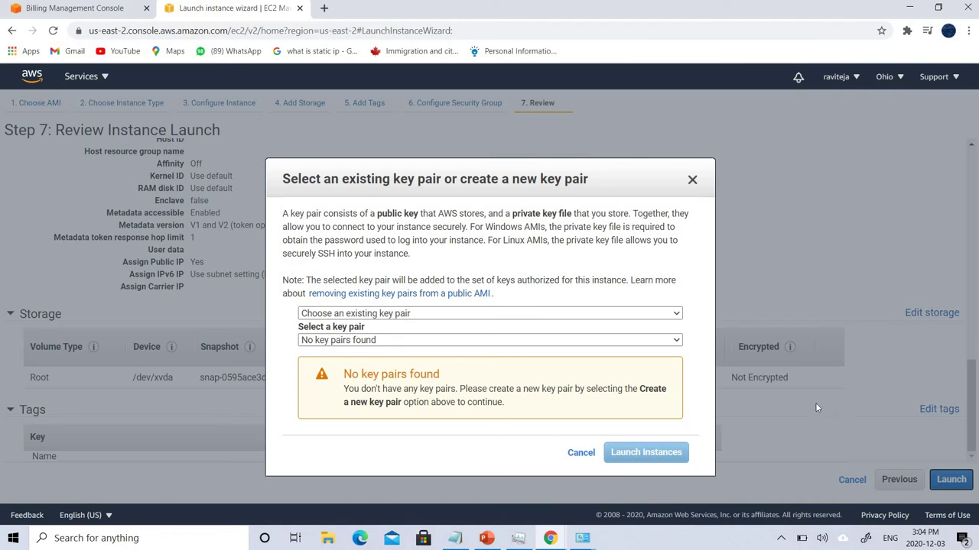
pyautogui.click(632, 313)
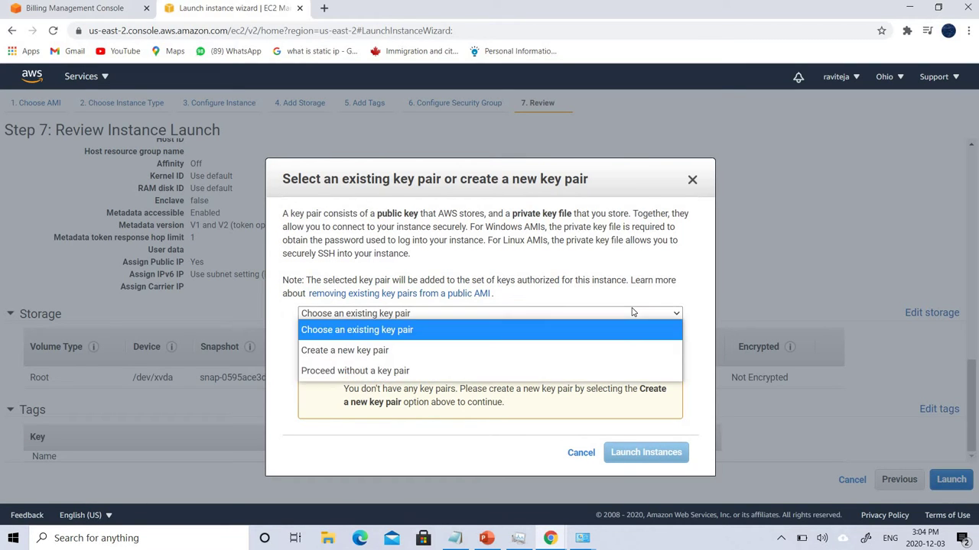
pyautogui.click(584, 371)
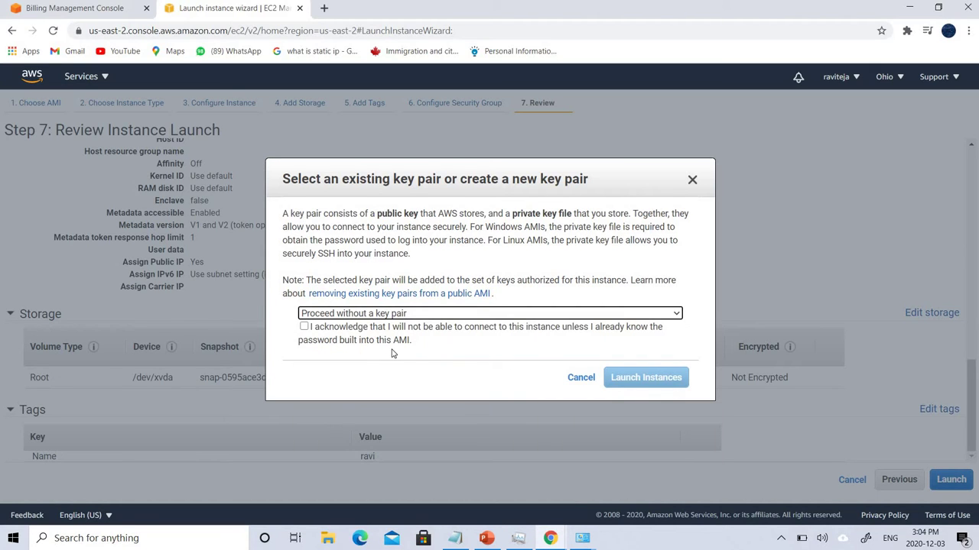
pyautogui.click(303, 328)
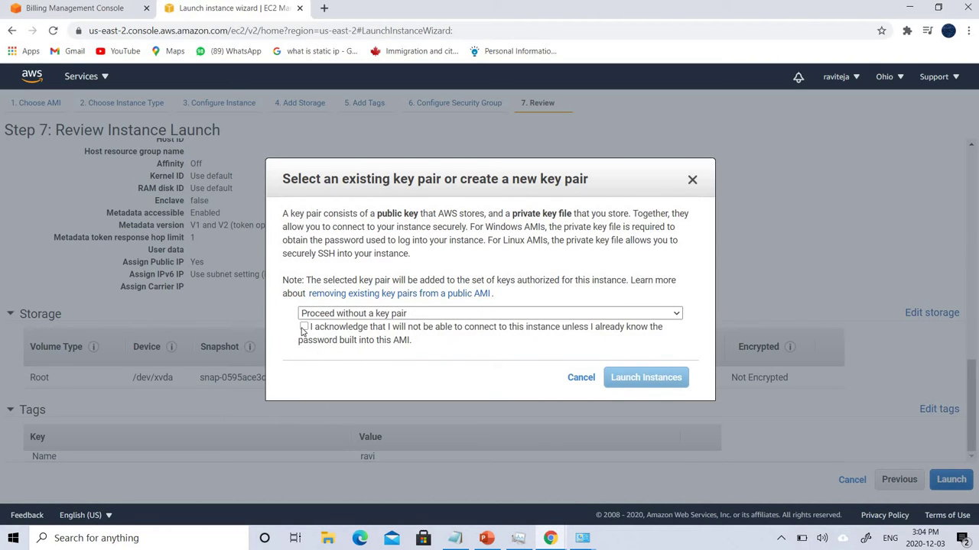
pyautogui.click(676, 386)
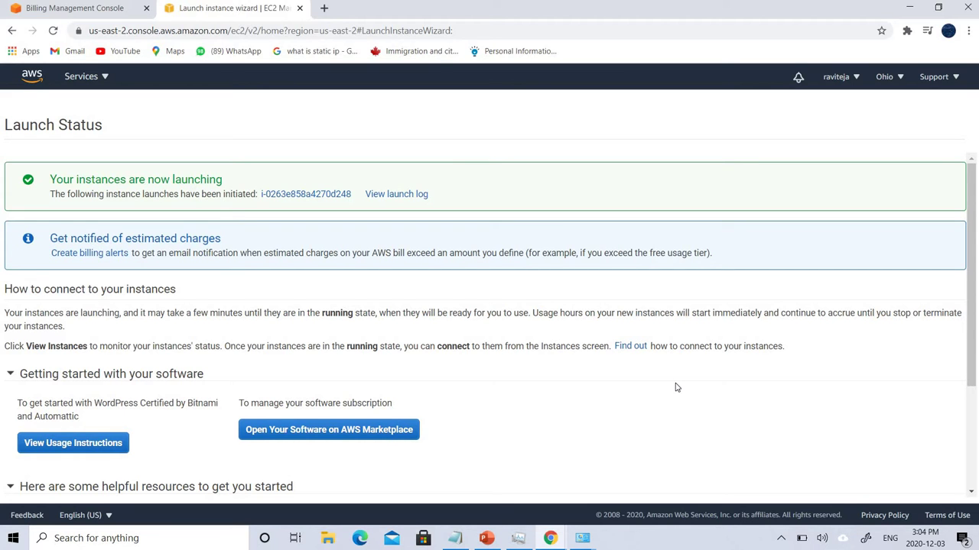
# Open the instances list from the launch status page and look through the new instance's columns, including its public IPv4 address.
pyautogui.scroll(-3, 676, 387)
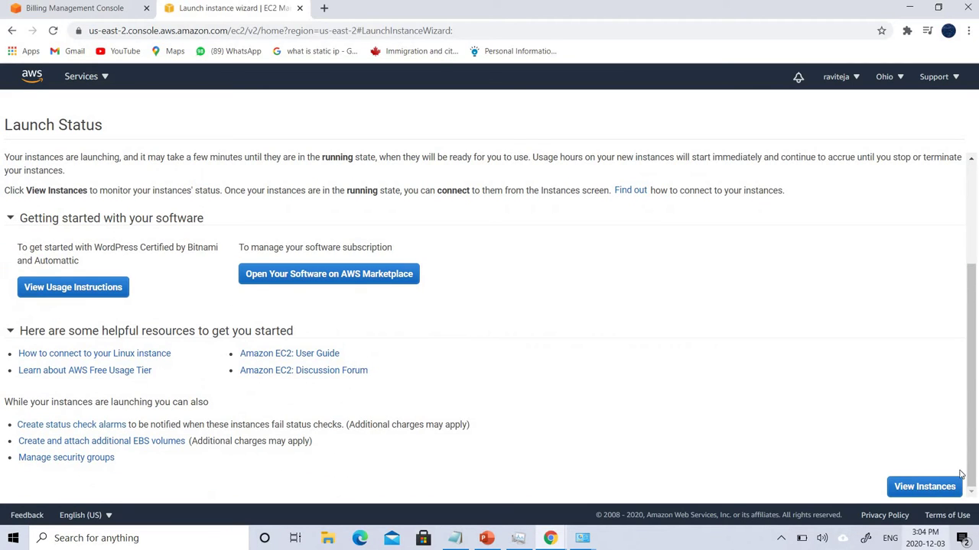
pyautogui.click(938, 488)
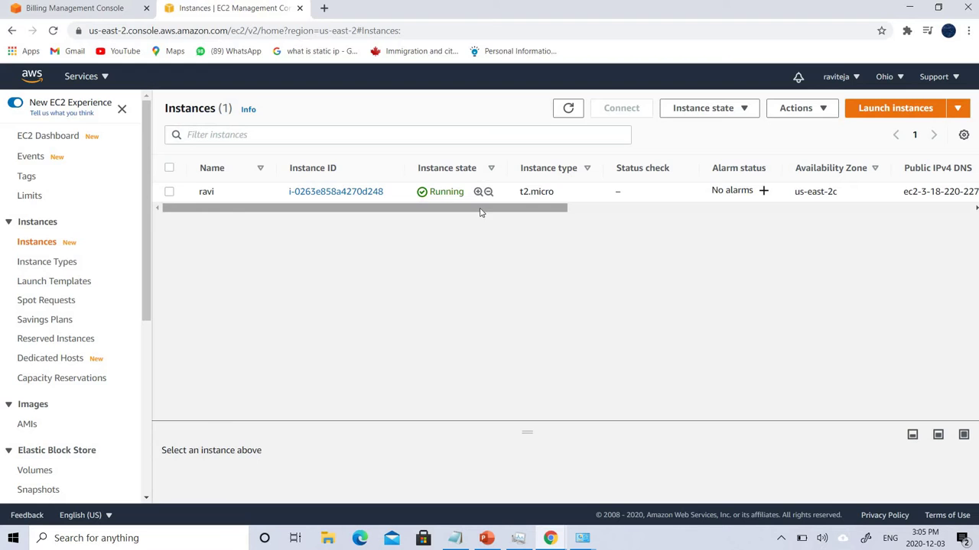
pyautogui.moveTo(480, 213); pyautogui.dragTo(665, 210)
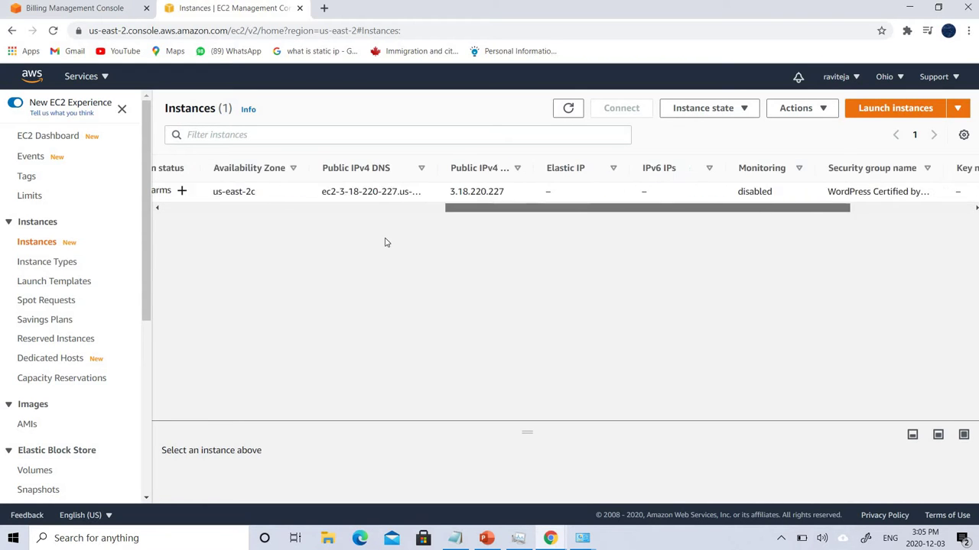
pyautogui.moveTo(386, 242); pyautogui.dragTo(217, 63)
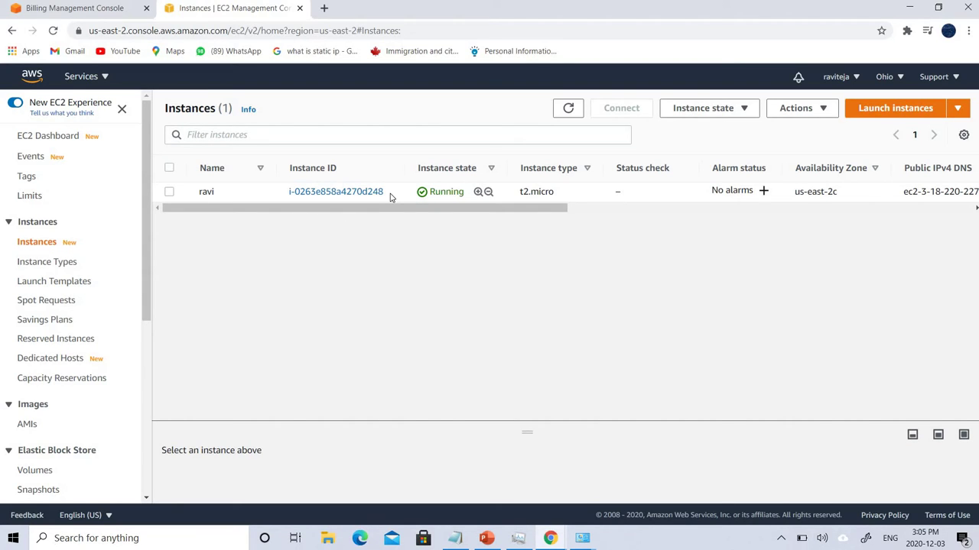
# Reload the instances list repeatedly to monitor the new instance's state and status check.
pyautogui.click(53, 31)
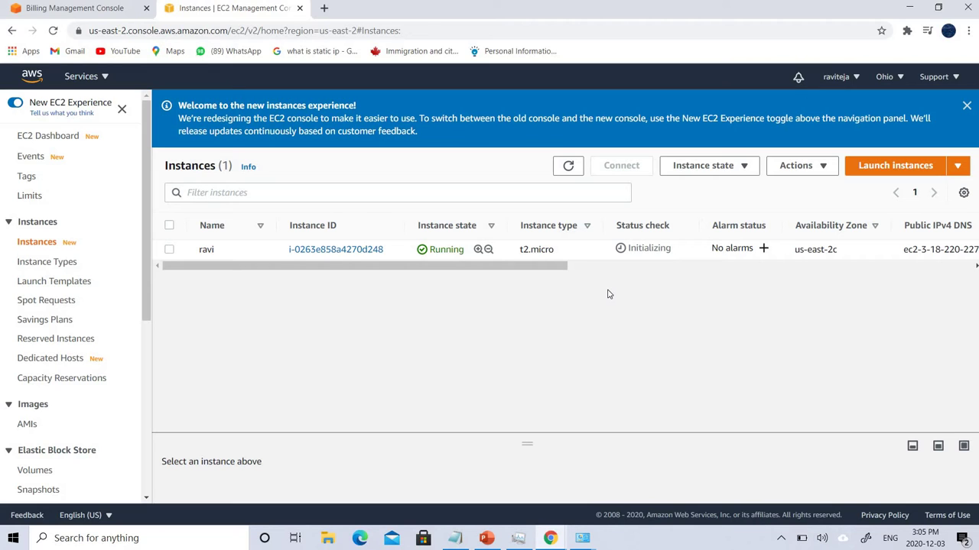
pyautogui.hscroll(1, 590, 271)
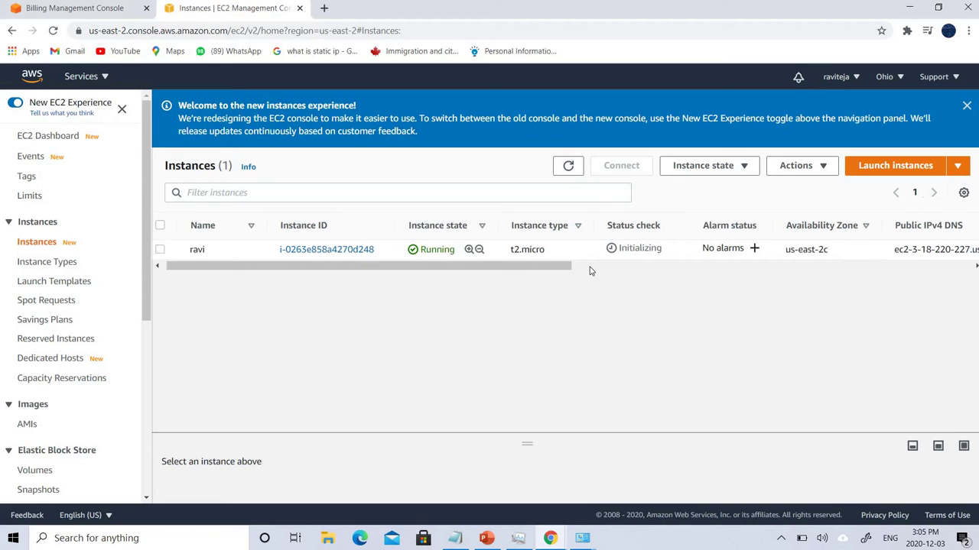
pyautogui.click(590, 268)
pyautogui.click(477, 268)
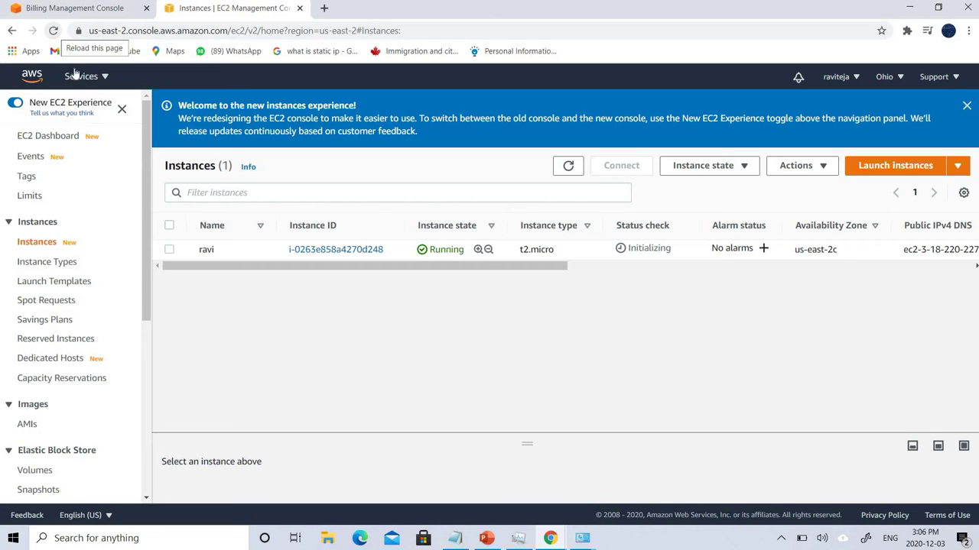
pyautogui.click(55, 30)
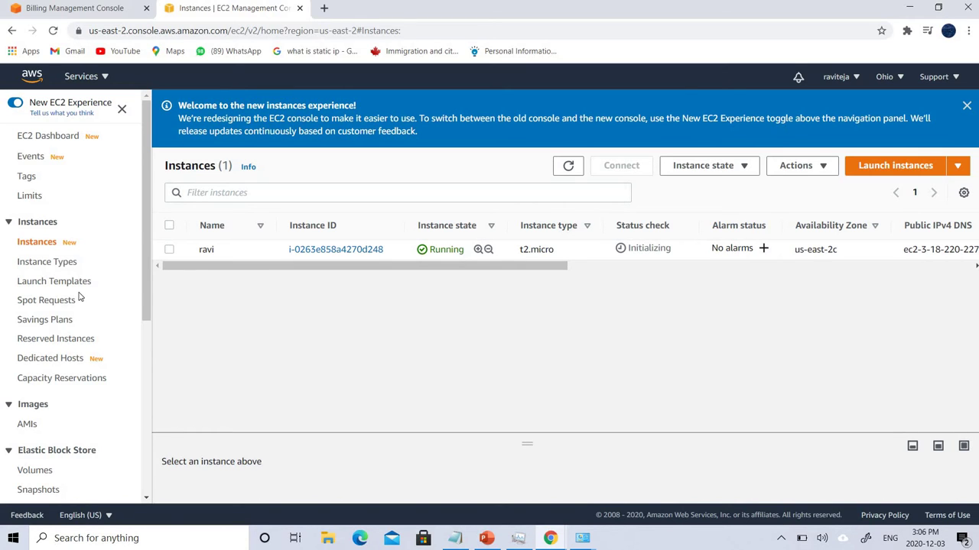
pyautogui.scroll(-3, 77, 296)
pyautogui.scroll(-2, 77, 296)
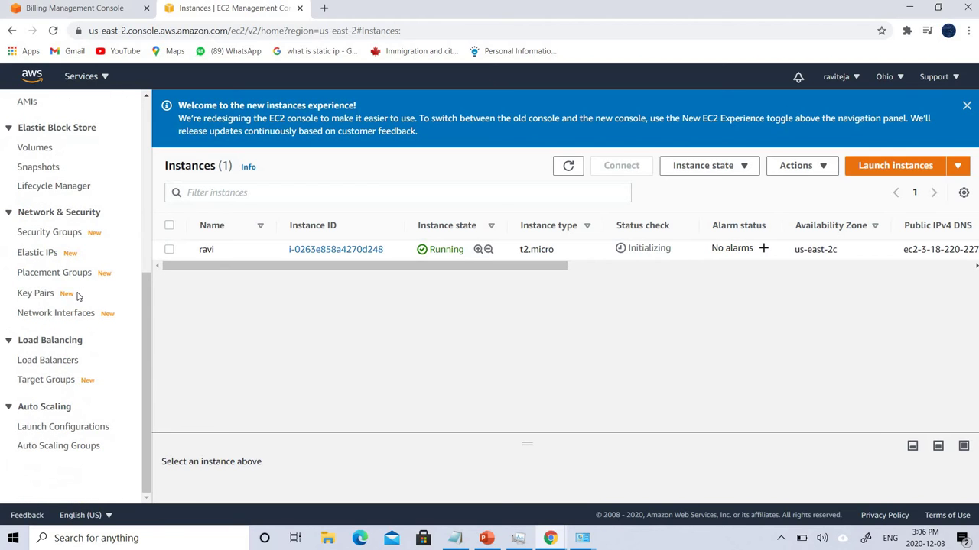
pyautogui.scroll(5, 77, 295)
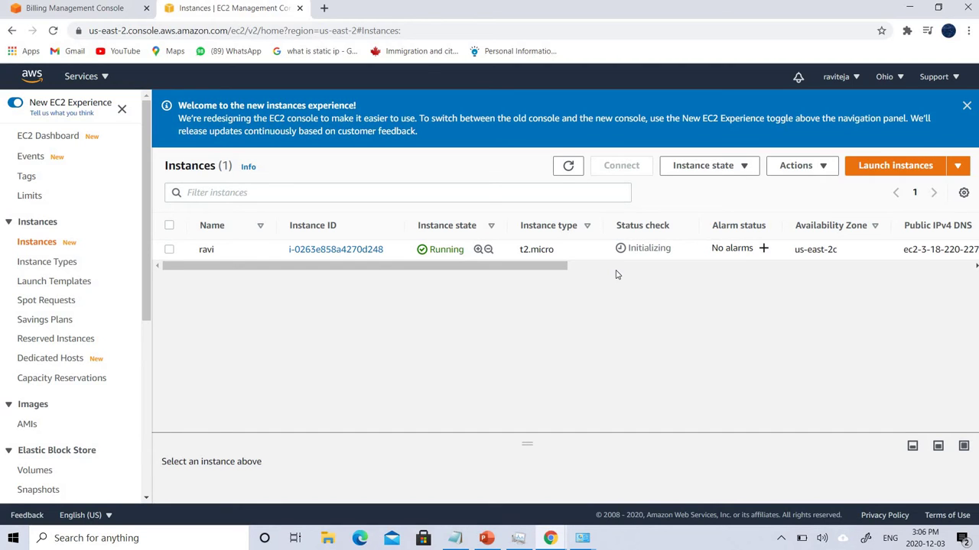
pyautogui.hscroll(10, 618, 275)
pyautogui.hscroll(-5, 415, 269)
pyautogui.click(53, 31)
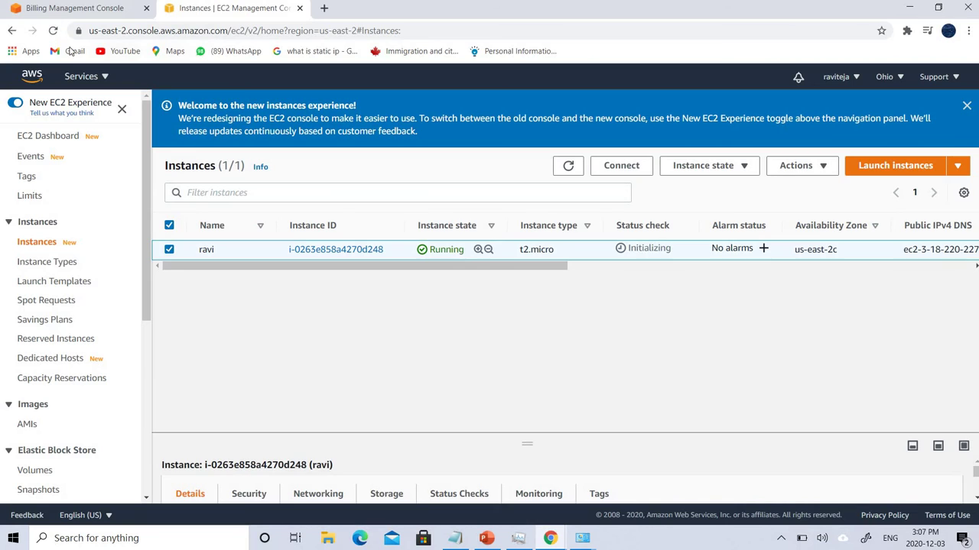
pyautogui.click(53, 32)
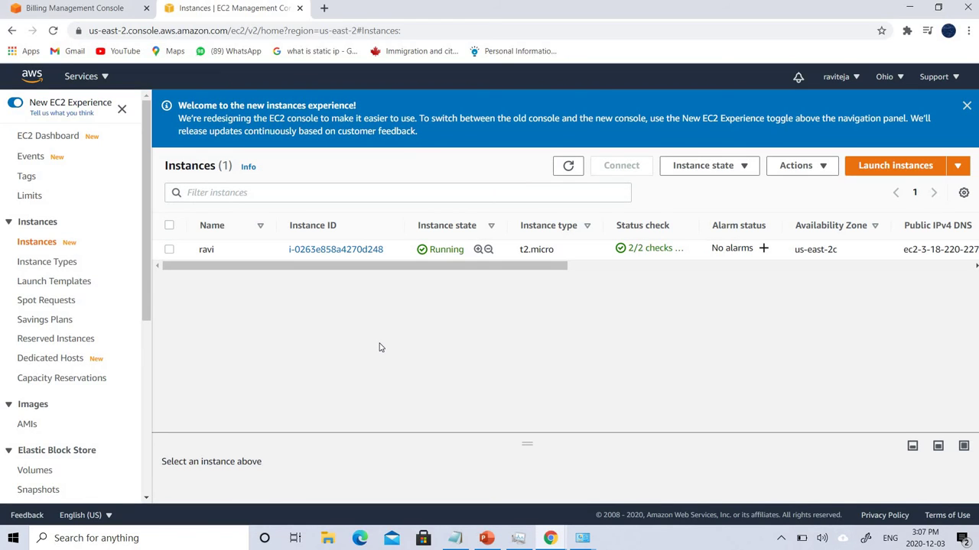
# Open the instance's summary page and copy its public IPv4 address.
pyautogui.click(358, 249)
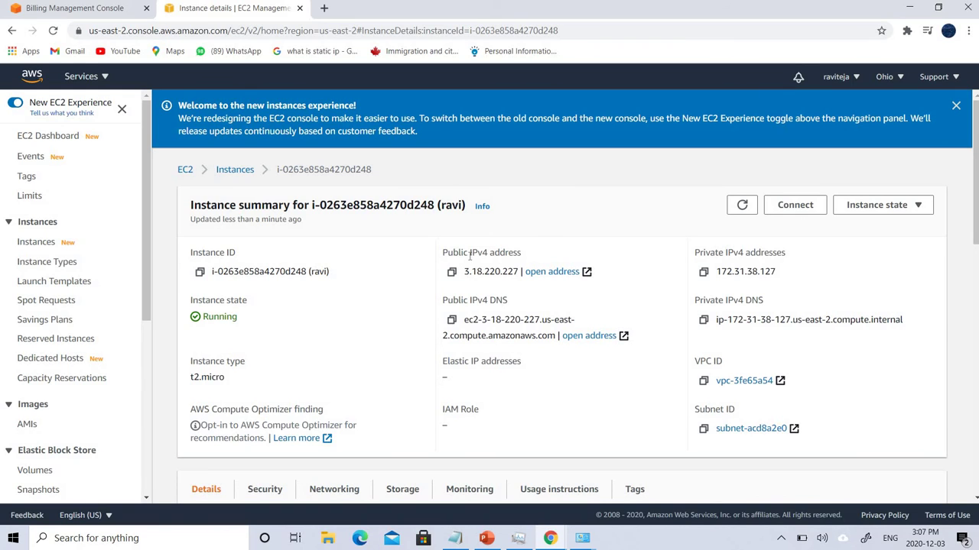
pyautogui.moveTo(465, 271); pyautogui.dragTo(515, 274)
pyautogui.rightClick(510, 274)
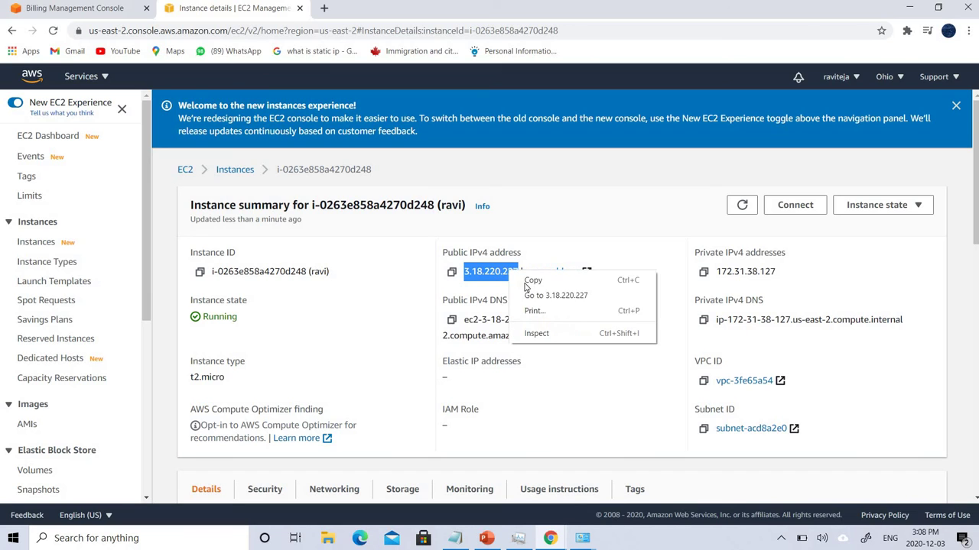
pyautogui.click(532, 278)
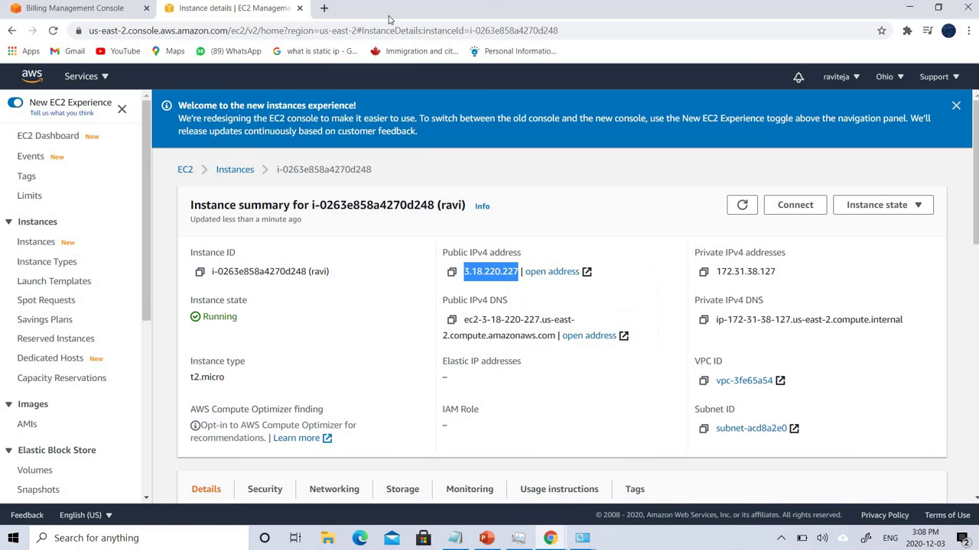
# Load the copied public IPv4 address in a new browser tab to view the WordPress site, and return to the EC2 instances list.
pyautogui.click(322, 6)
pyautogui.hotkey('ctrl', 'v')
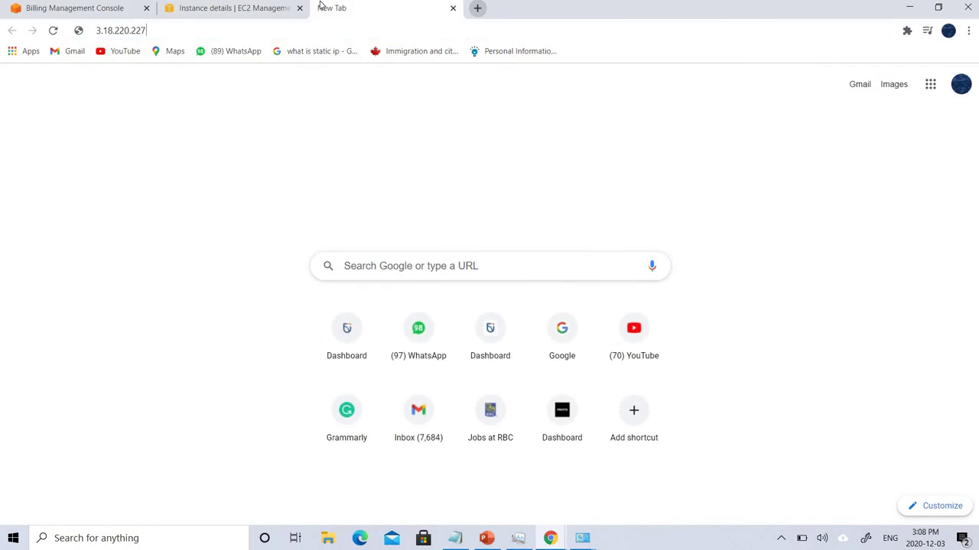
pyautogui.press('Return')
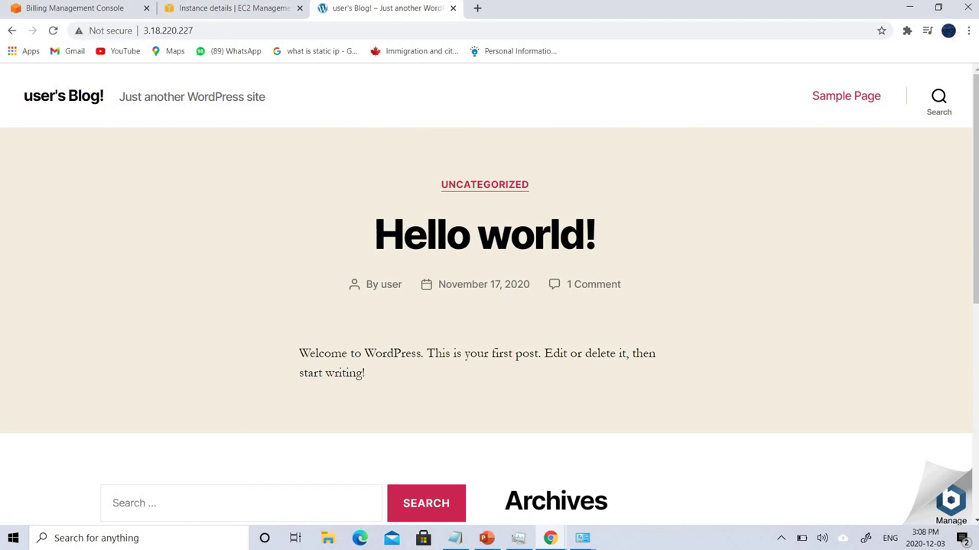
pyautogui.click(187, 14)
pyautogui.hotkey('alt', 'Left')
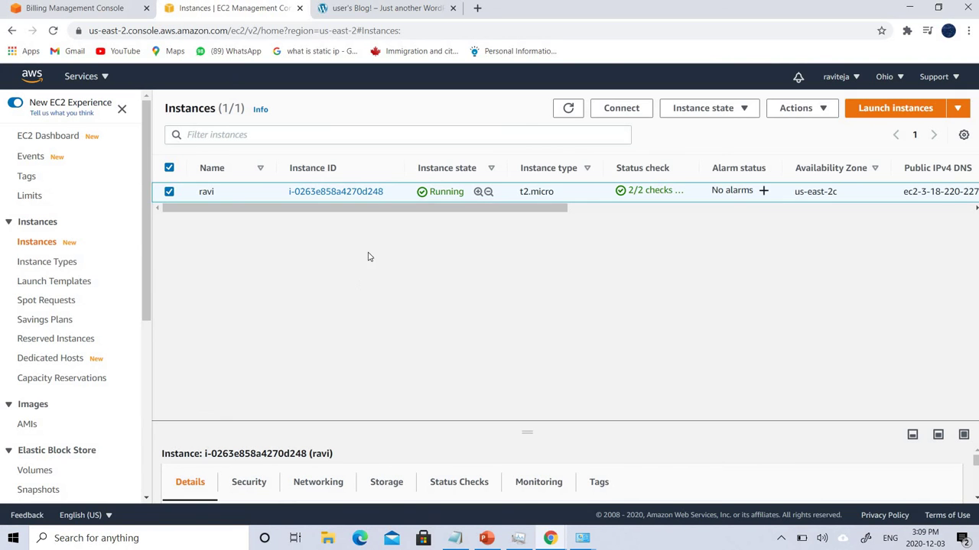